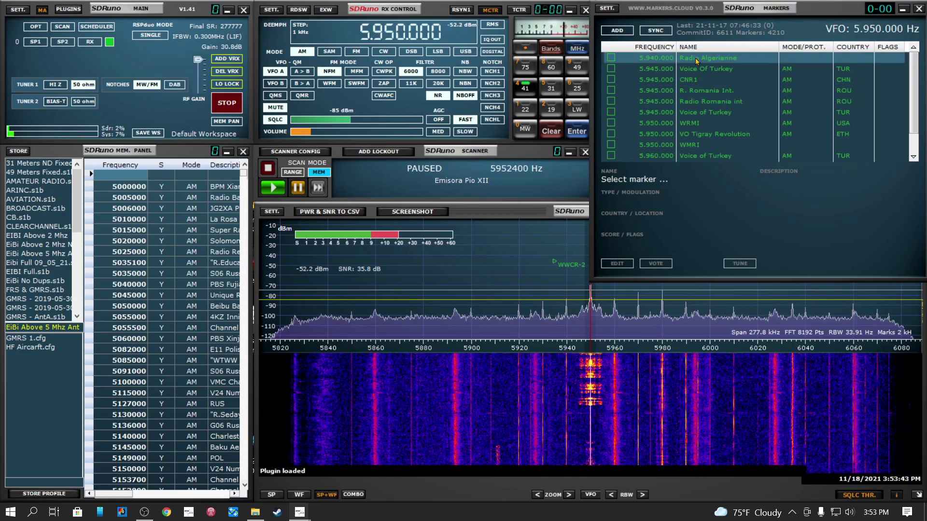
# Show the plugins list and scroll down to CloudMarkers, ContourShuttle, fax, Fran and UnoEQ
pyautogui.click(68, 9)
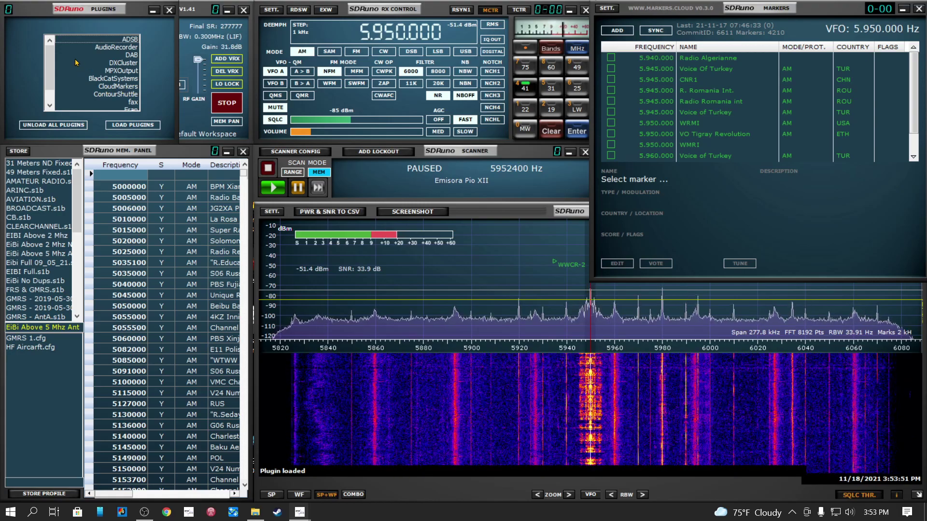
pyautogui.scroll(-2, 80, 63)
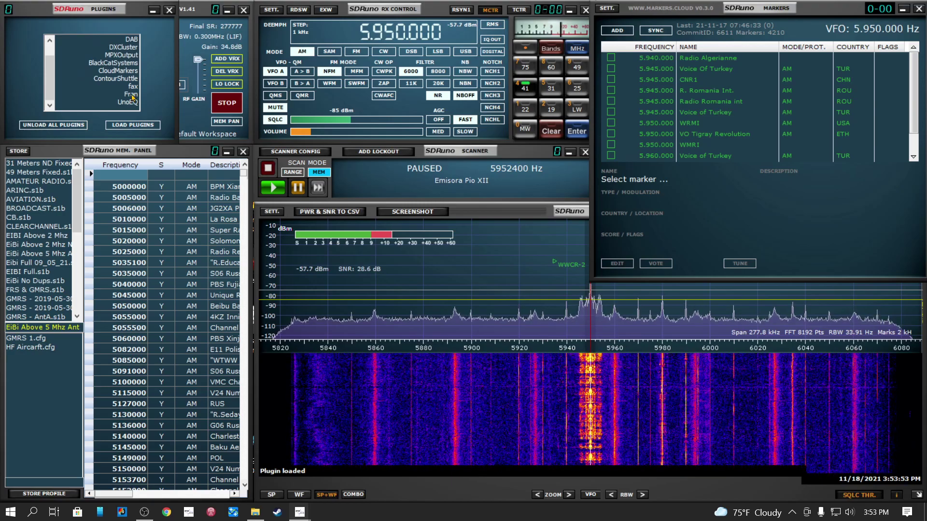
# Close the Plugins window so the main receiver panel and CloudMarkers list are visible
pyautogui.click(169, 10)
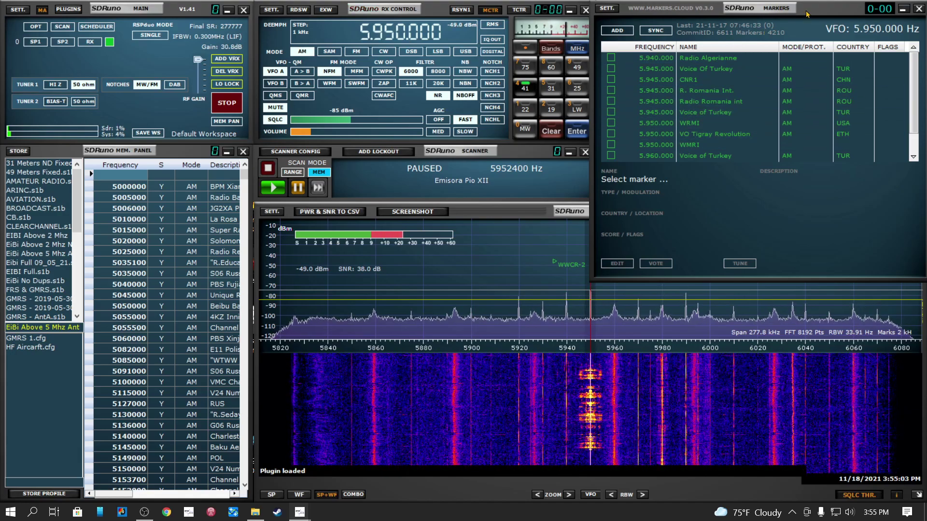
# Move the Markers window to the centre-left and select the VO Tigray Revolution marker at 5.950 MHz
pyautogui.moveTo(806, 14); pyautogui.dragTo(358, 38)
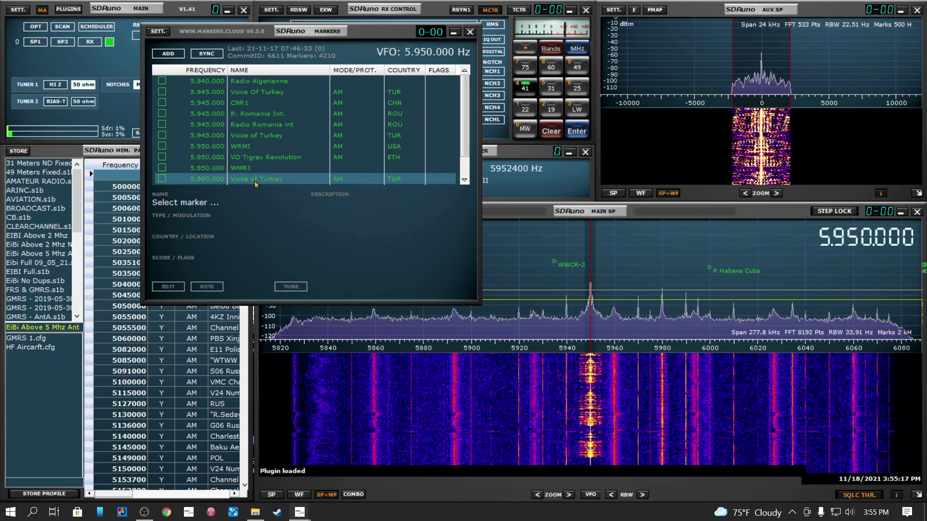
pyautogui.click(240, 161)
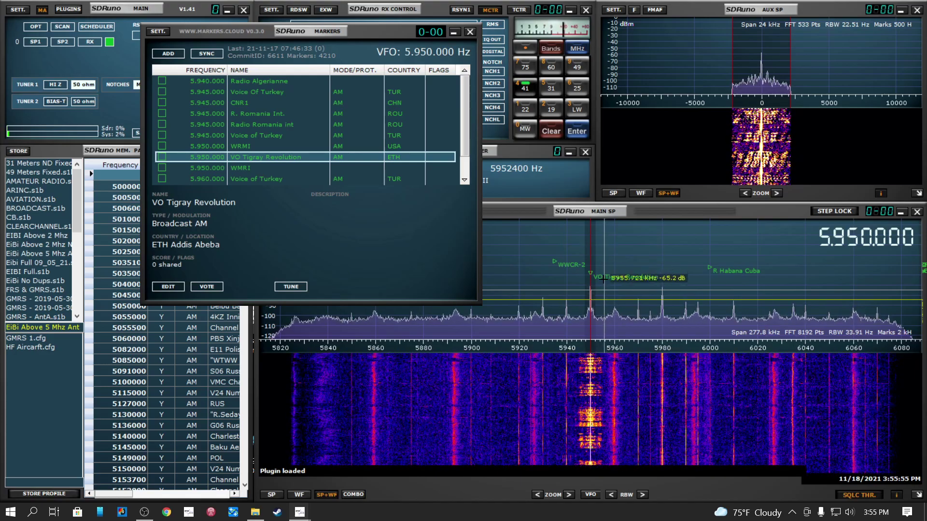
pyautogui.click(162, 285)
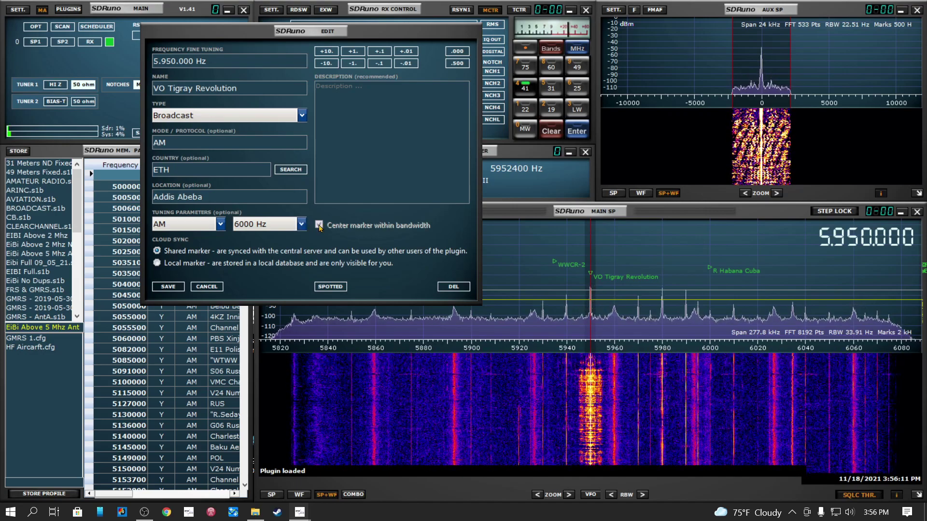
pyautogui.click(301, 224)
pyautogui.click(301, 226)
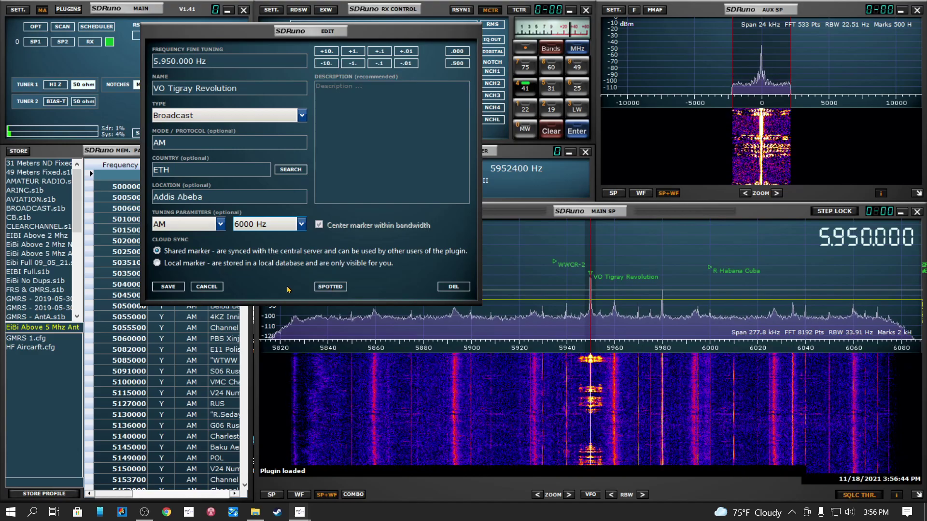
pyautogui.click(207, 287)
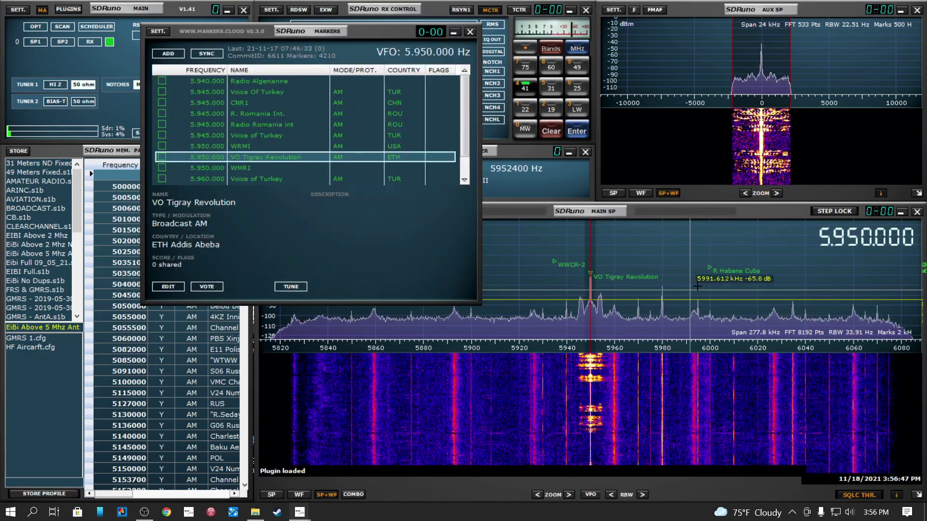
# Tune the VFO to 5.980.000 MHz so Radio Marti, CRI and nearby markers are listed
pyautogui.click(662, 300)
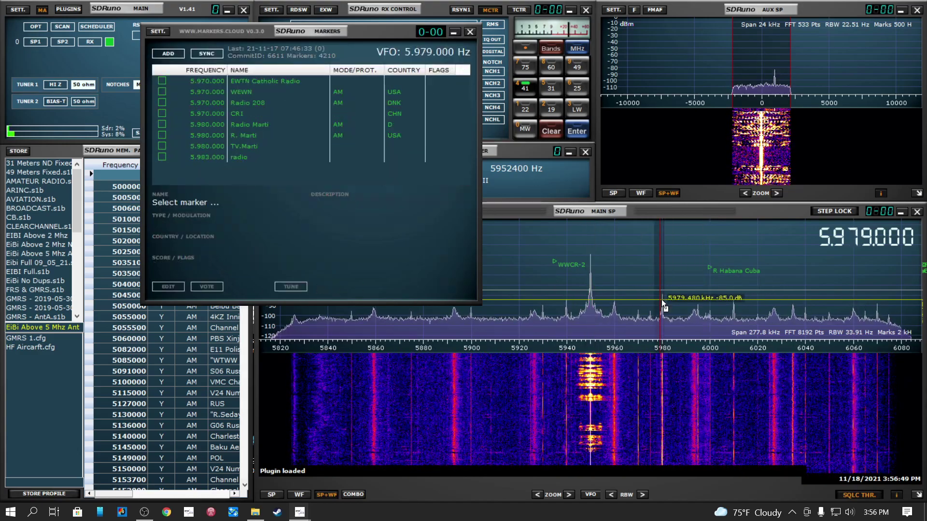
pyautogui.scroll(1, 664, 297)
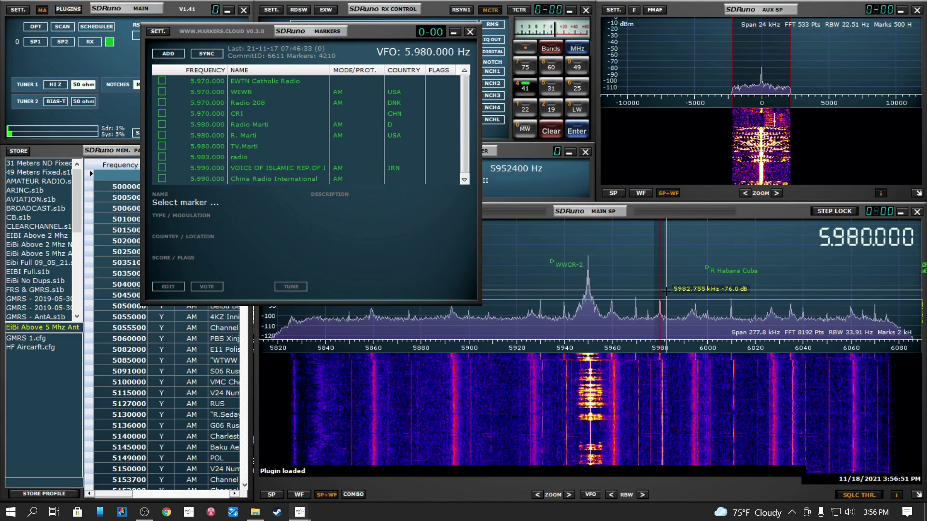
pyautogui.scroll(1, 665, 290)
pyautogui.scroll(-1, 649, 289)
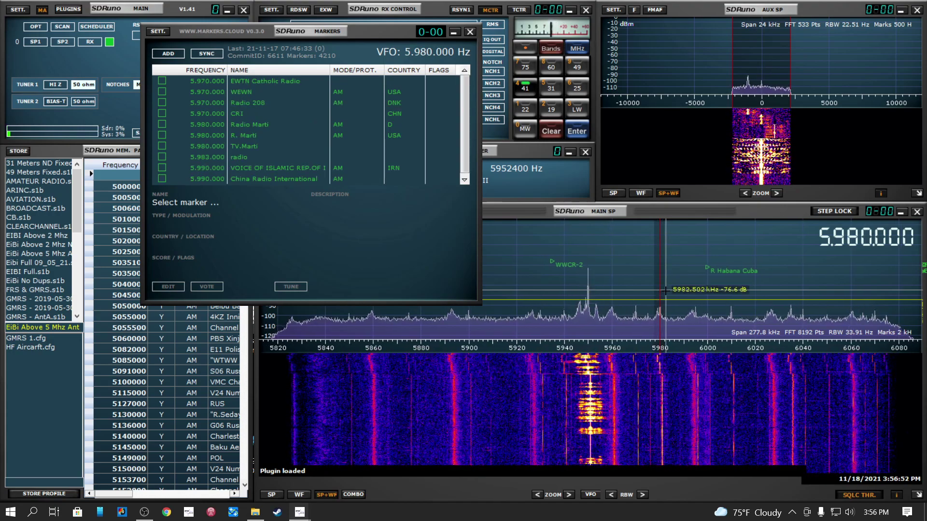
pyautogui.click(167, 55)
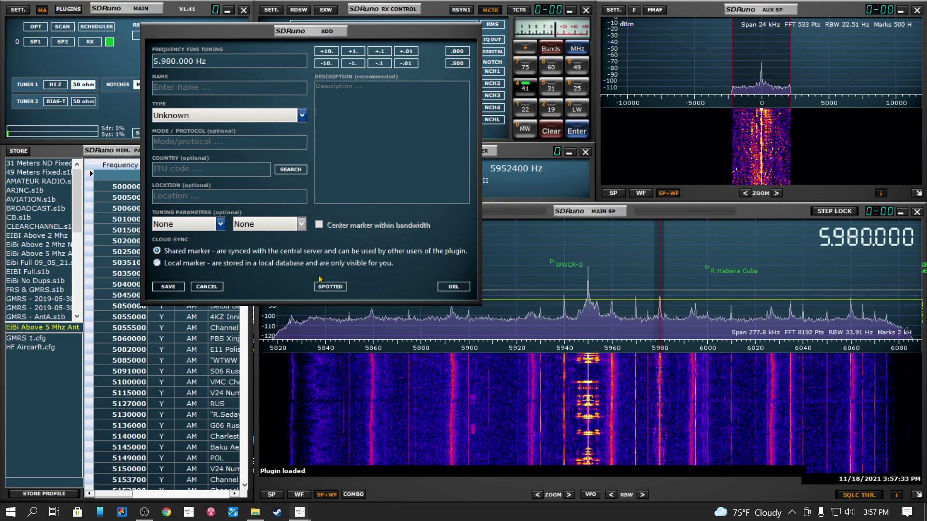
pyautogui.click(212, 287)
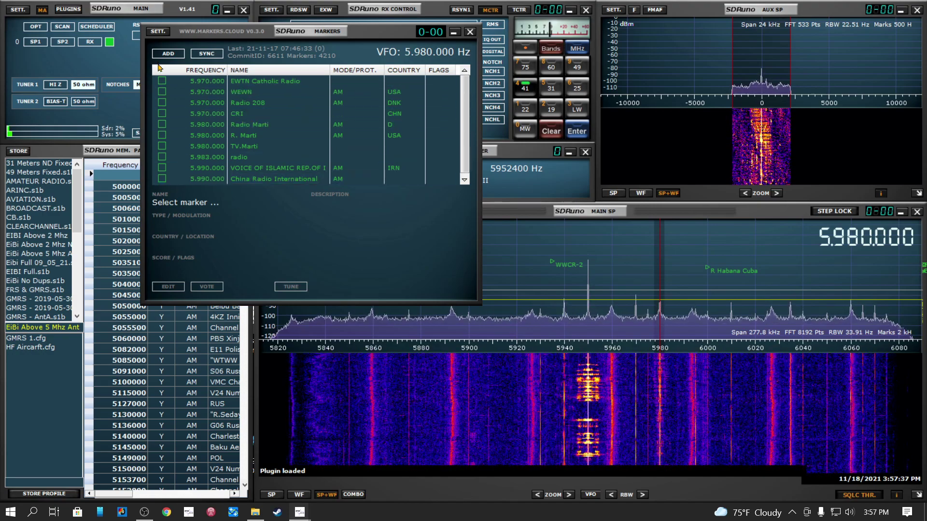
pyautogui.click(156, 32)
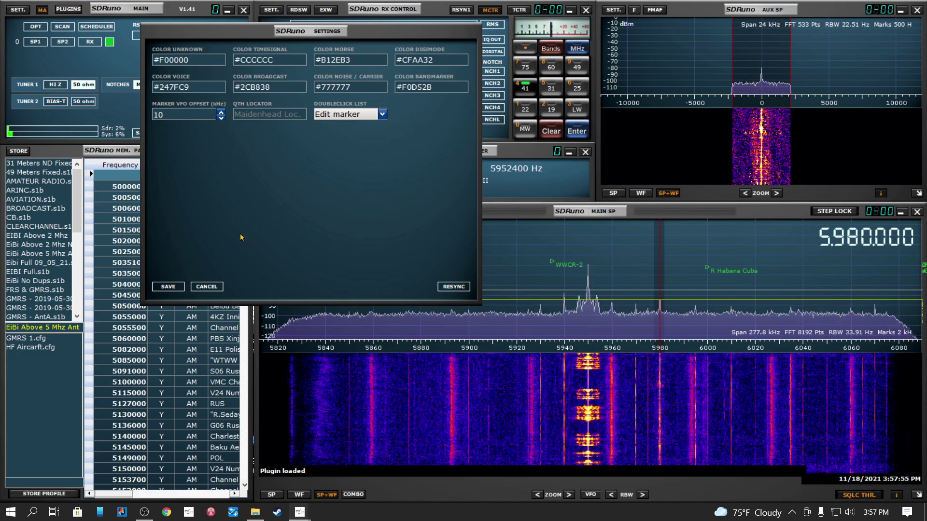
pyautogui.click(205, 287)
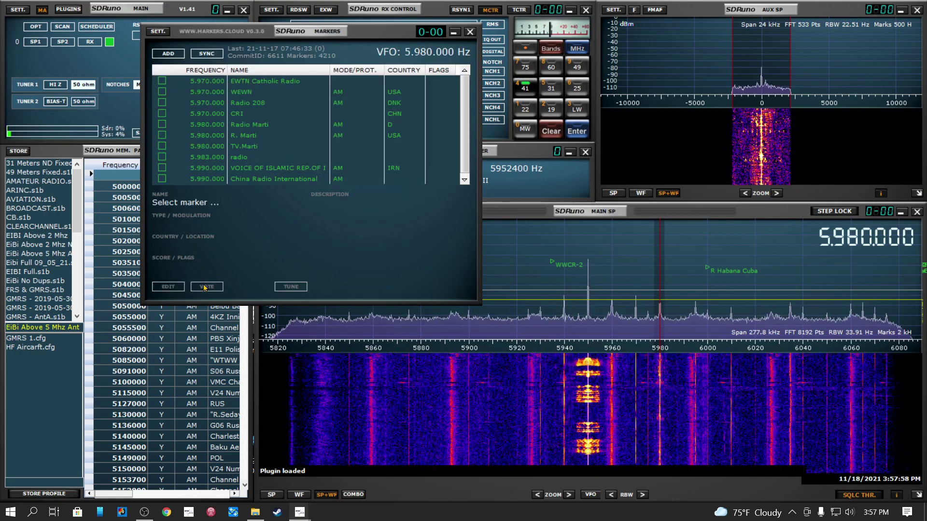
# Retune the receiver to 5.950, then 6.010, then 6.025 MHz from the main spectrum
pyautogui.click(588, 294)
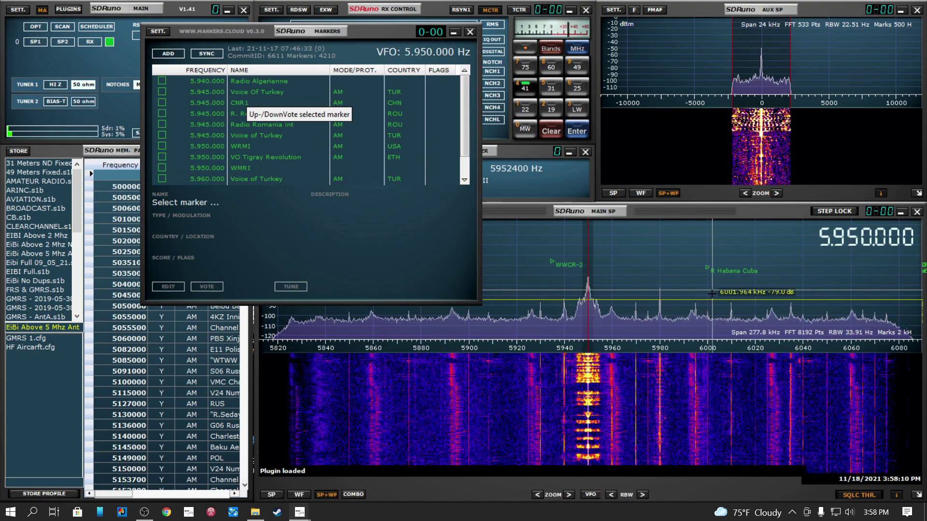
pyautogui.click(731, 300)
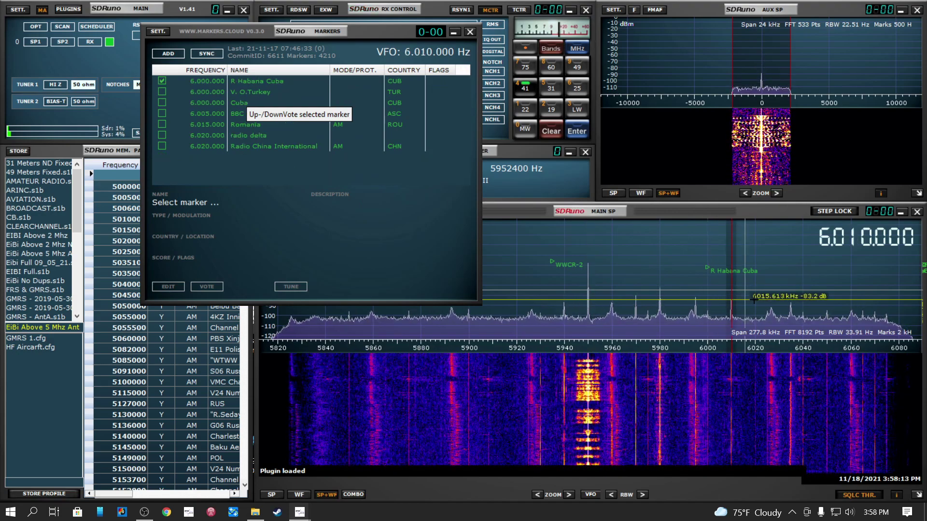
pyautogui.click(768, 305)
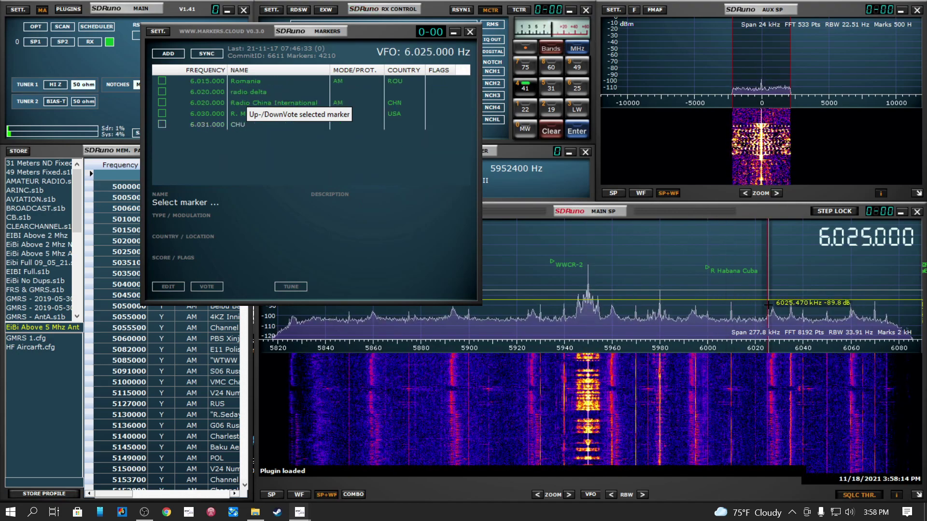
# Open the marker plugin settings, cancel them, then reopen them showing the 10 kHz VFO offset
pyautogui.click(156, 32)
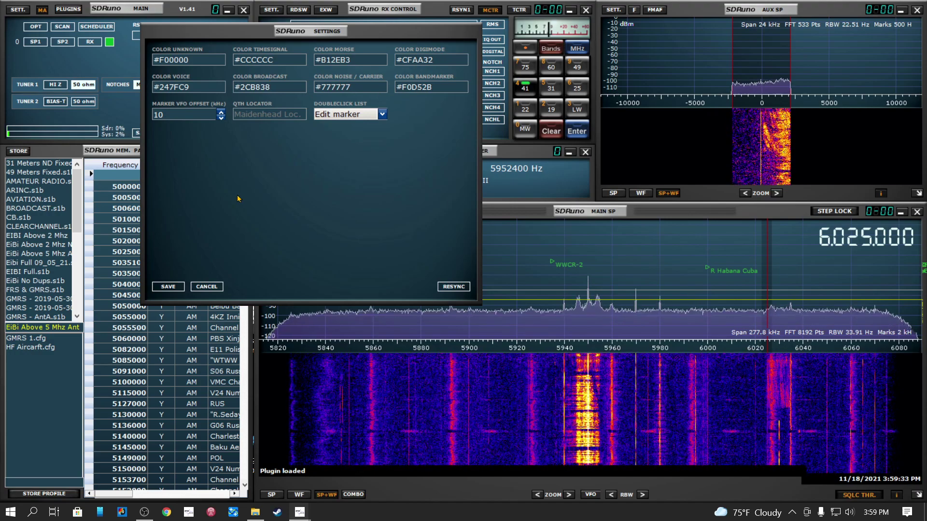
pyautogui.click(211, 288)
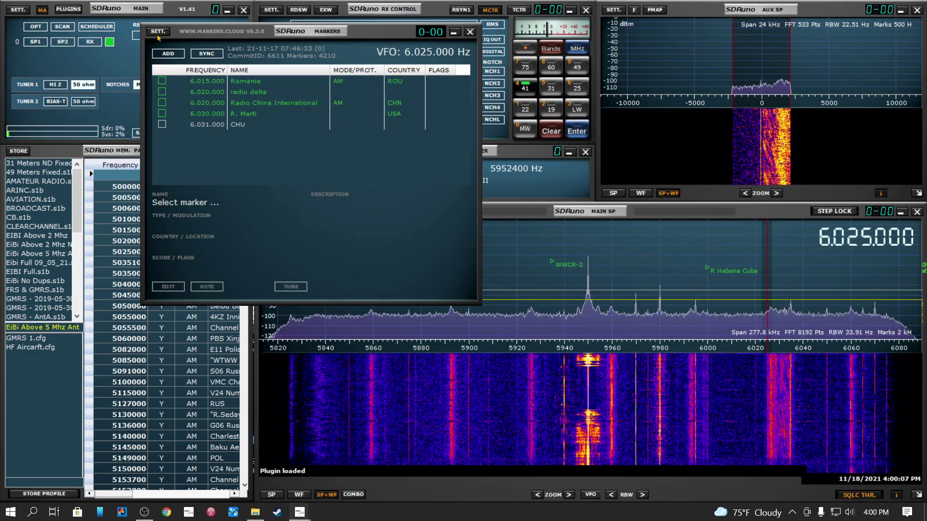
pyautogui.click(157, 32)
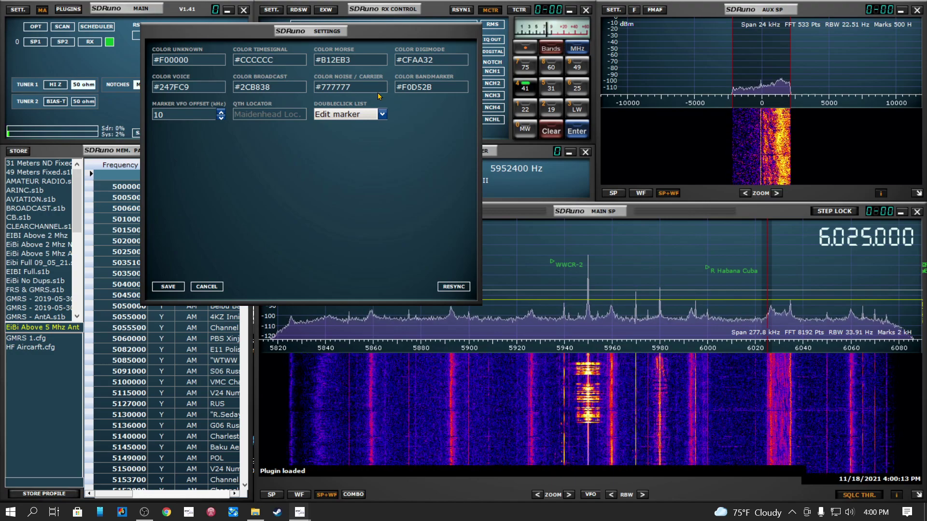
# Close Settings, then select the Romania marker at 6.015 MHz and open its edit form
pyautogui.click(205, 286)
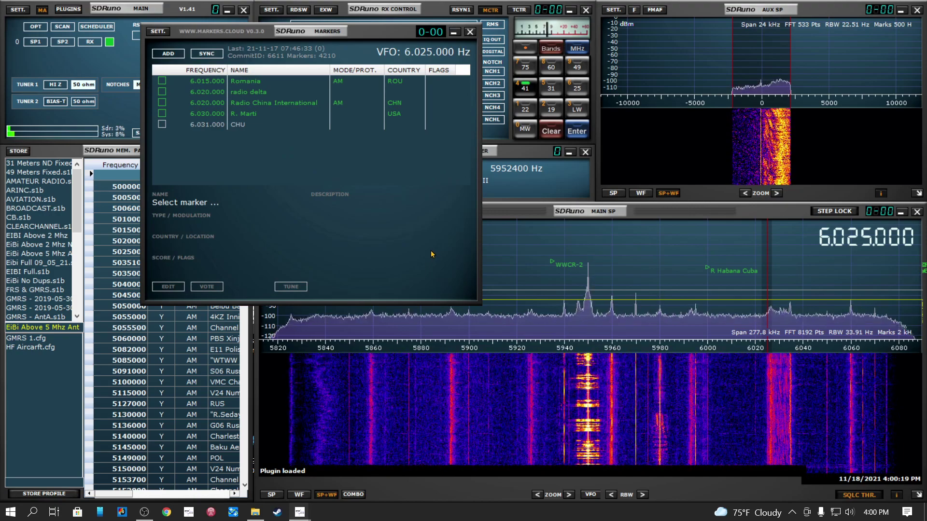
pyautogui.click(214, 84)
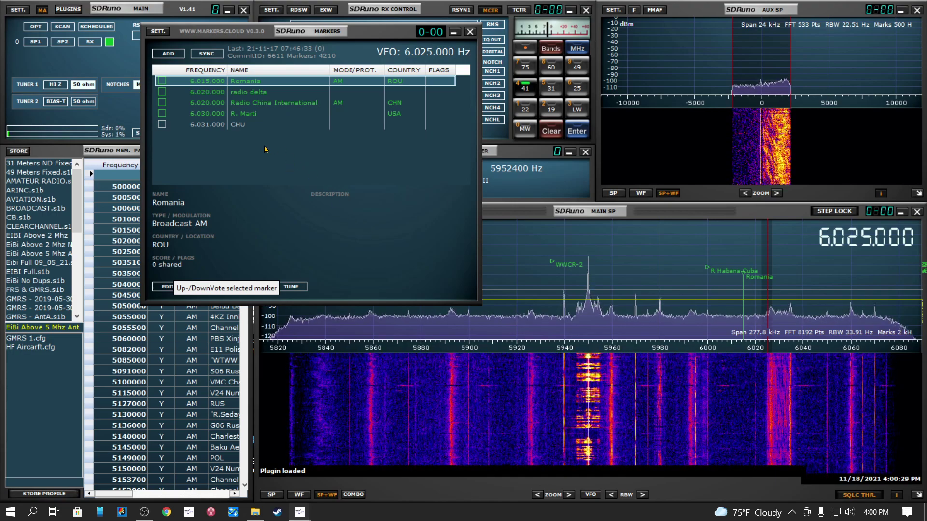
pyautogui.doubleClick(202, 80)
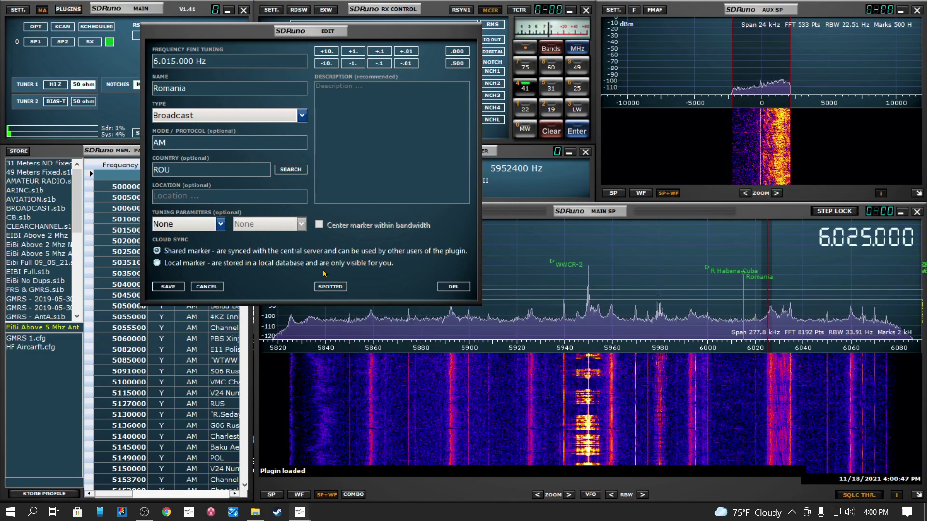
# Cancel the Romania edit form, then start a vote and back out without voting
pyautogui.click(199, 287)
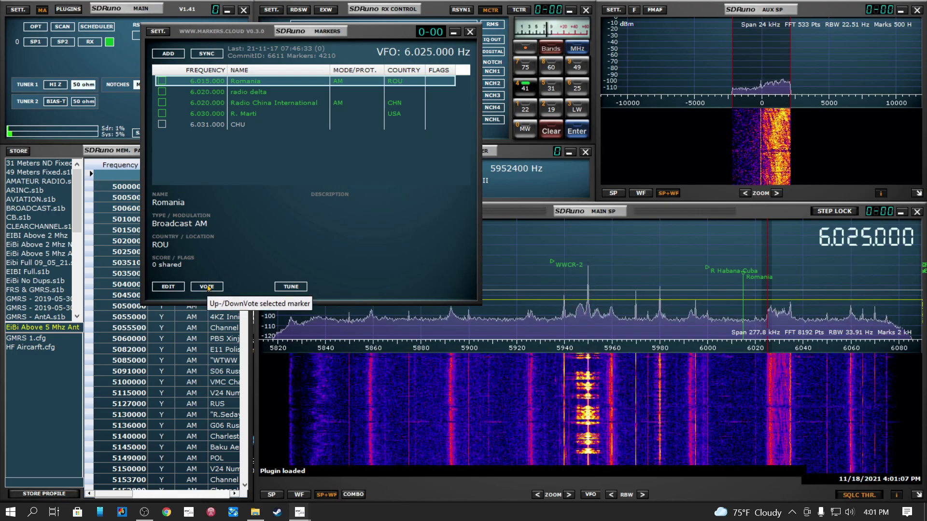
pyautogui.click(208, 286)
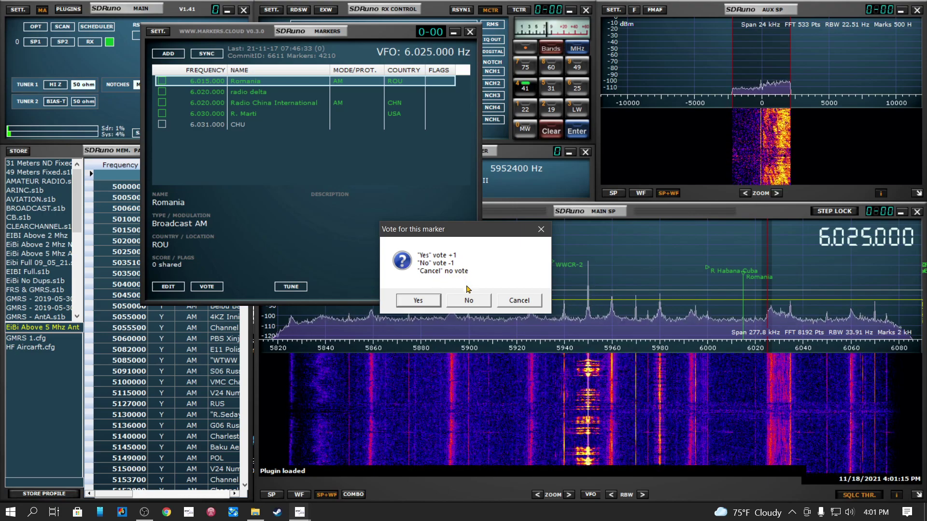
pyautogui.click(524, 302)
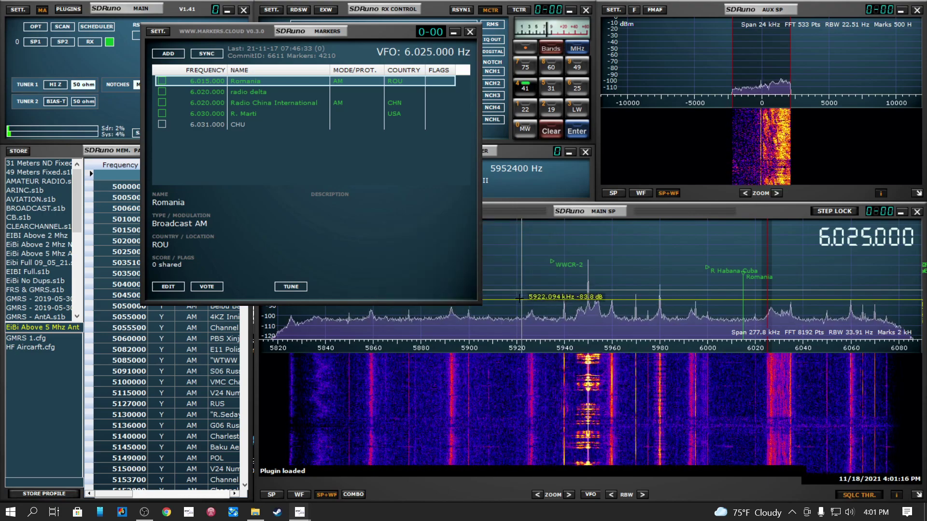
# Tune to the 5.950 MHz peak, move the Markers window aside, and tick WRMI to label it
pyautogui.click(588, 290)
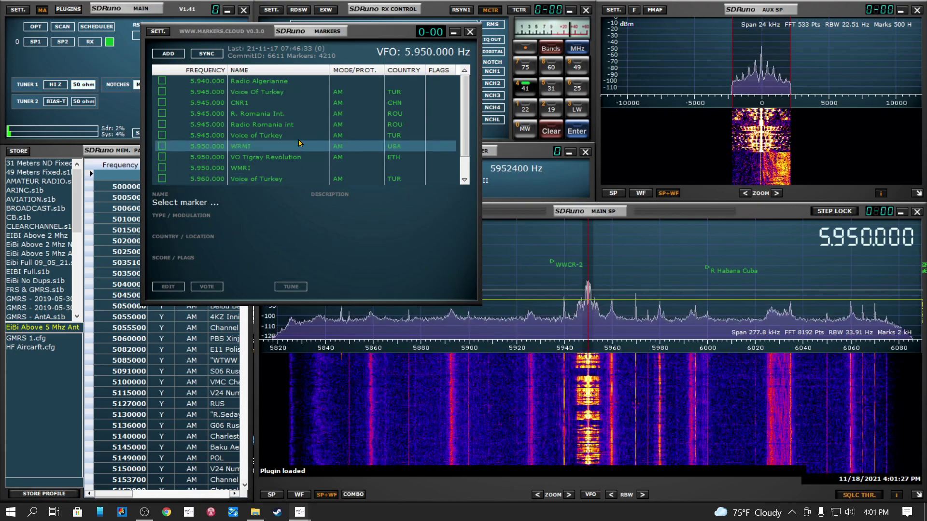
pyautogui.moveTo(375, 34); pyautogui.dragTo(402, 55)
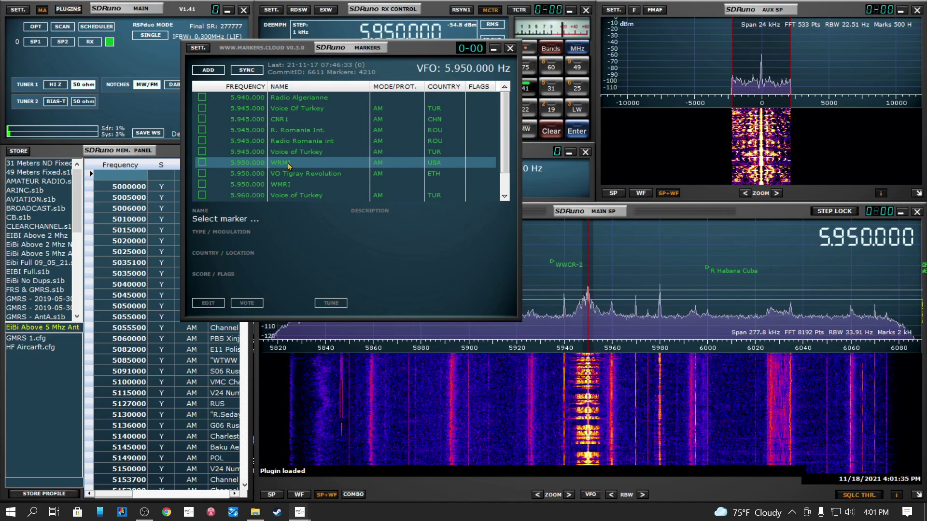
pyautogui.click(202, 163)
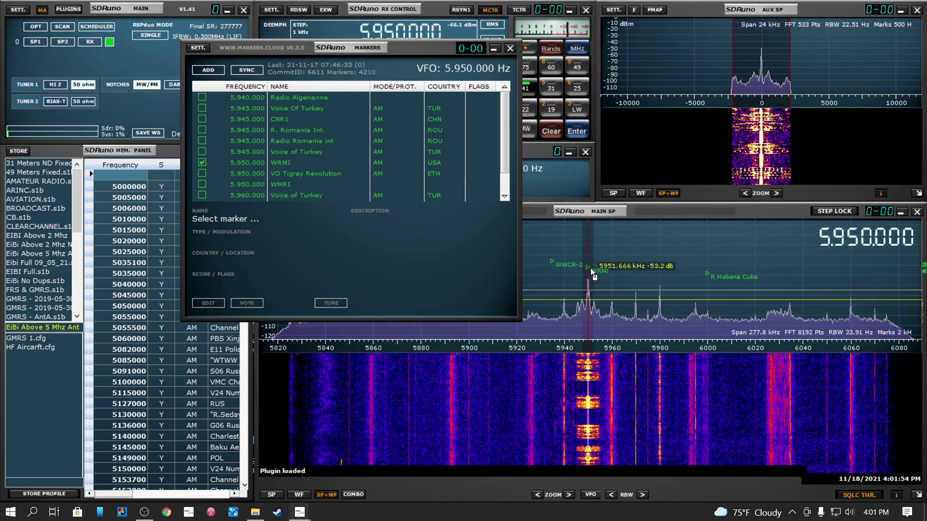
# Open the WRMI marker's edit form and cancel it unchanged, leaving its +3 score displayed
pyautogui.doubleClick(247, 163)
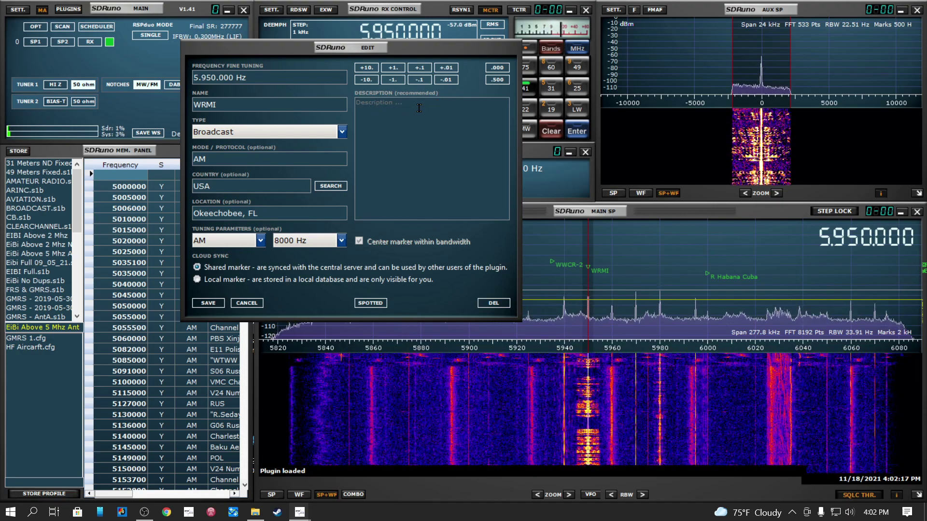
pyautogui.click(253, 304)
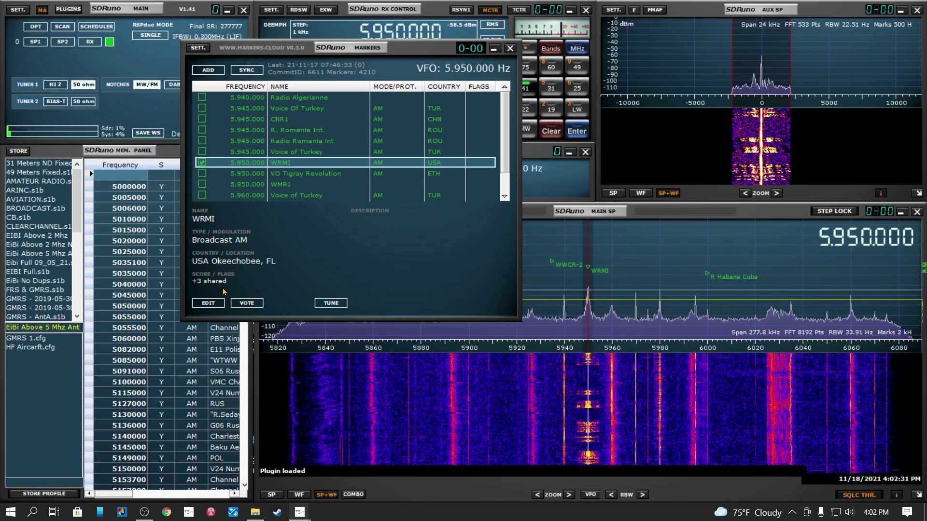
# Upvote the WRMI marker, raising its shared score from +3 to +4
pyautogui.click(244, 303)
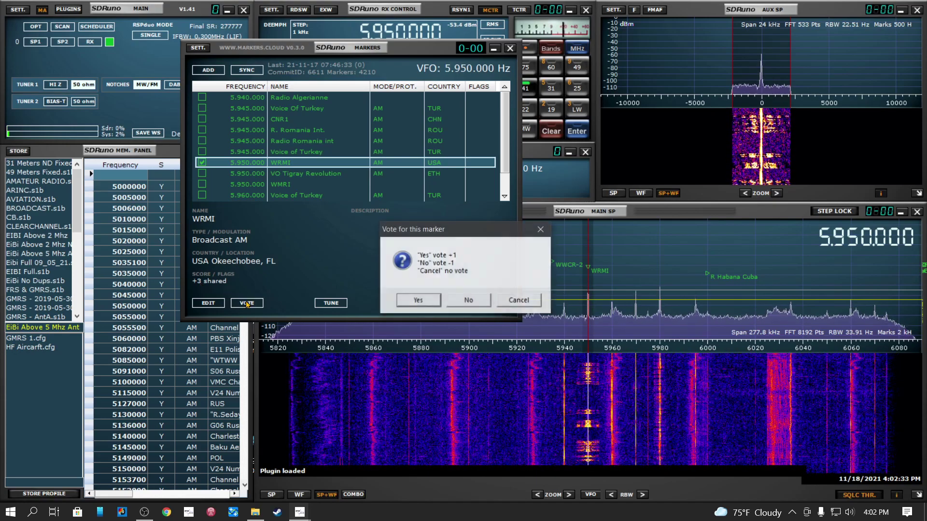
pyautogui.click(418, 300)
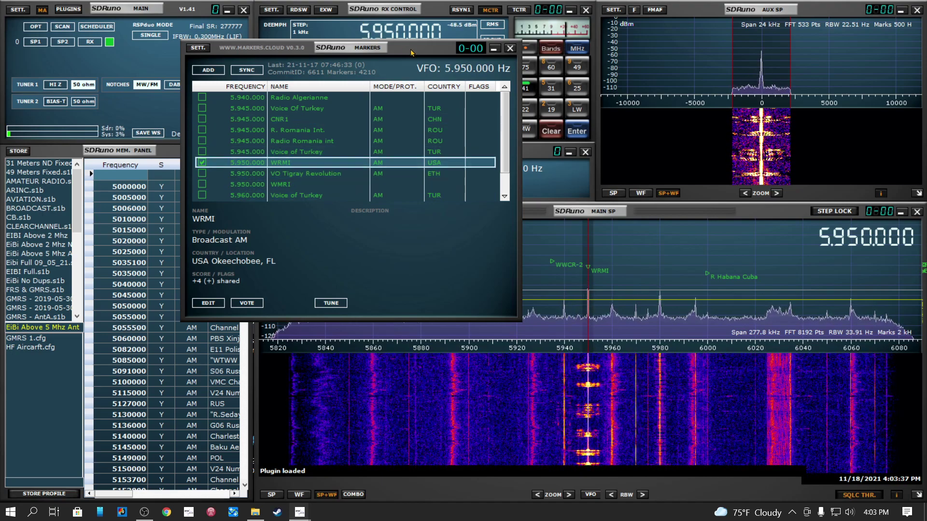
# Move the CloudMarkers window to the top-right corner, clear of the receiver controls and scanner
pyautogui.moveTo(412, 50); pyautogui.dragTo(596, 53)
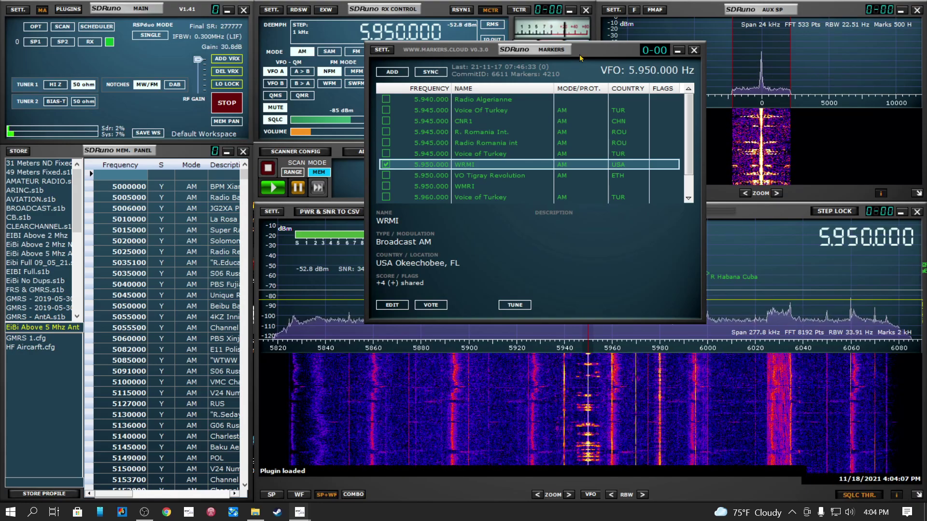
pyautogui.moveTo(580, 51); pyautogui.dragTo(802, 10)
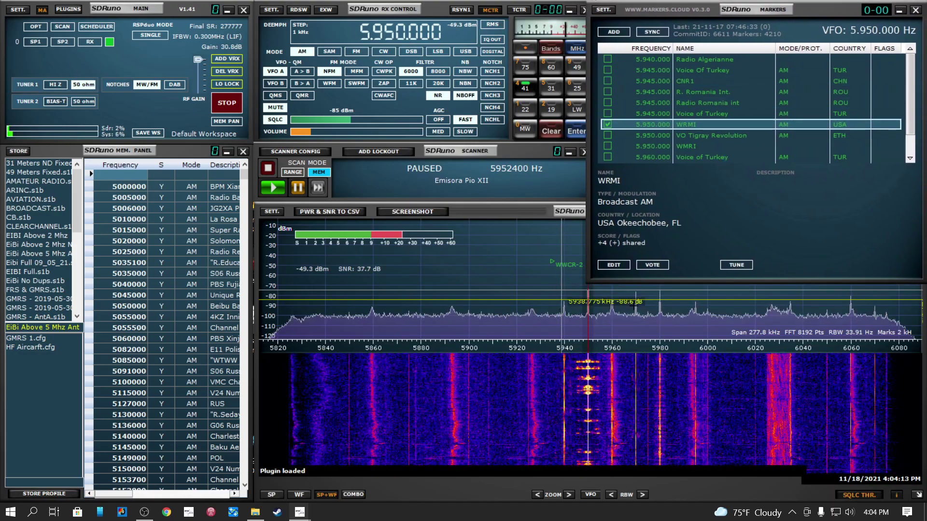